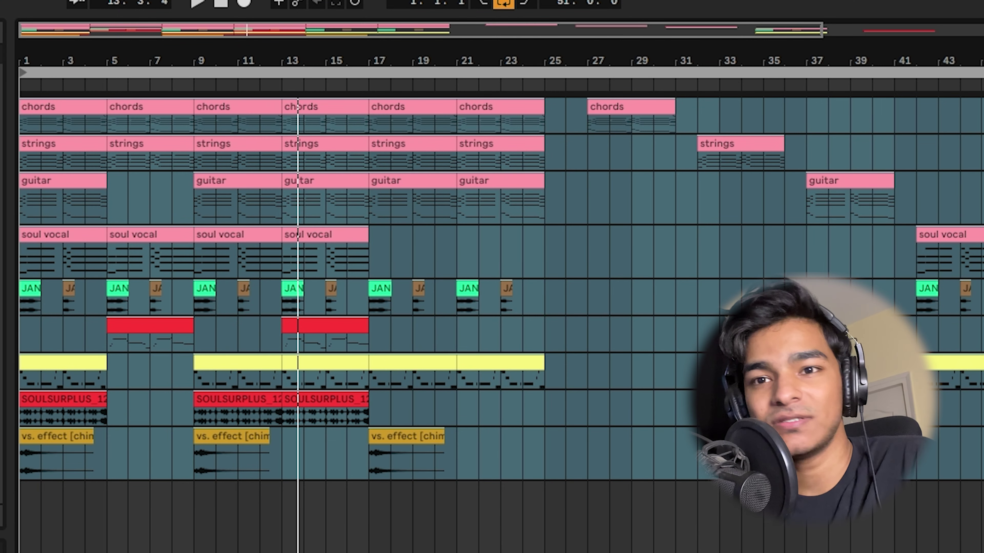
# Stop playback, select the first chords clip and scroll its piano roll into view
pyautogui.press('space')
pyautogui.click(31, 107)
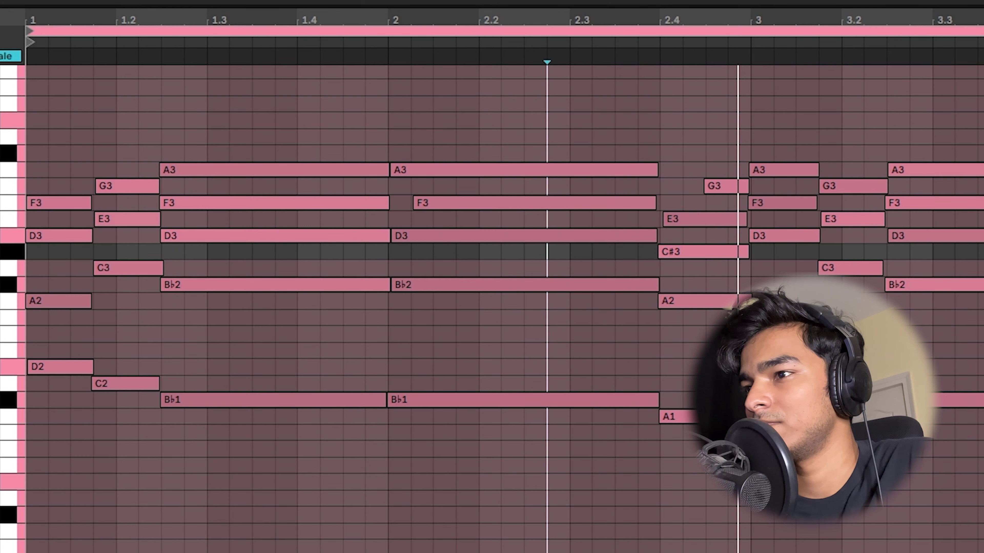
pyautogui.scroll(3, 687, 285)
pyautogui.scroll(2, 688, 285)
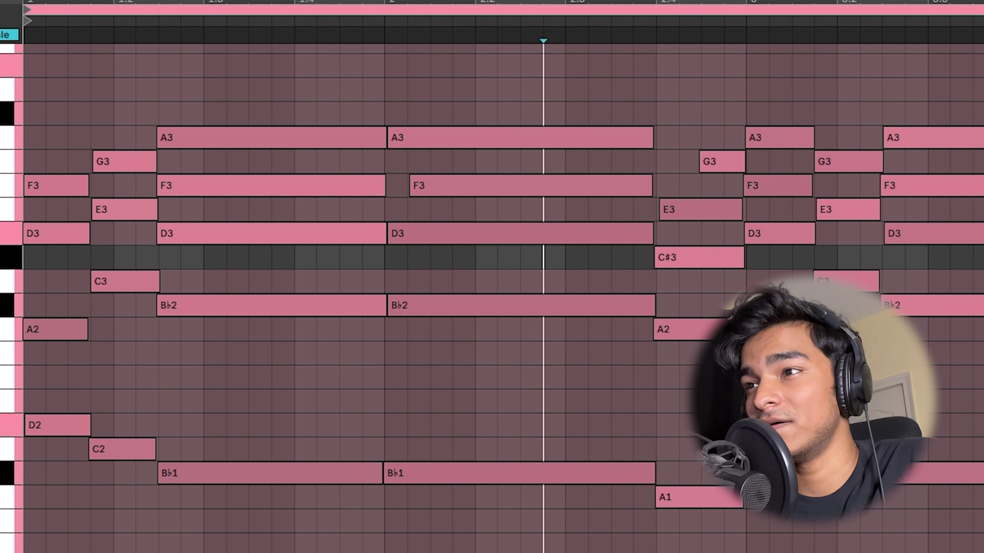
pyautogui.scroll(3, 137, 121)
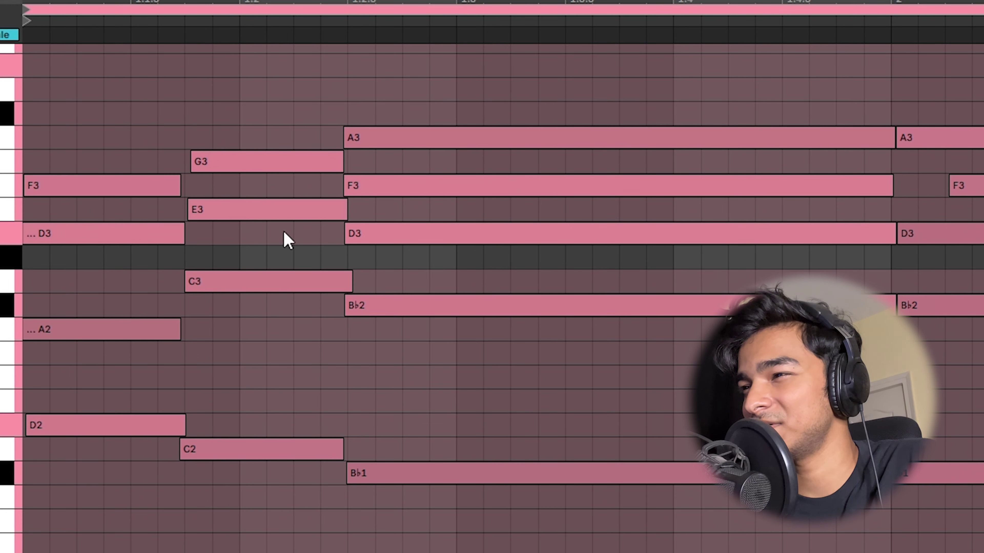
# Add a C4–E4–G4 chord at the clip's first step, then delete those notes
pyautogui.doubleClick(30, 93)
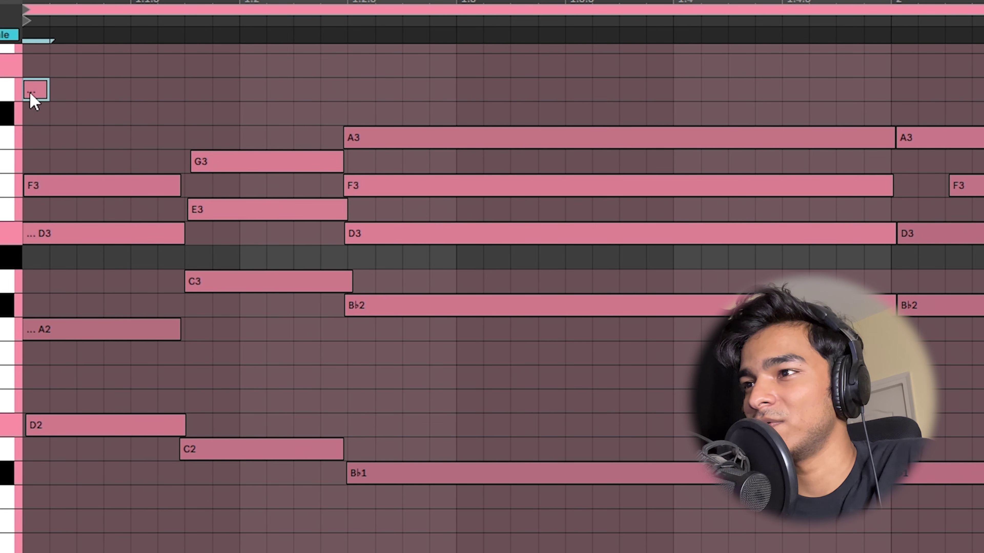
pyautogui.moveTo(48, 93); pyautogui.dragTo(180, 97)
pyautogui.scroll(3, 95, 154)
pyautogui.moveTo(95, 154); pyautogui.dragTo(83, 186)
pyautogui.scroll(3, 64, 86)
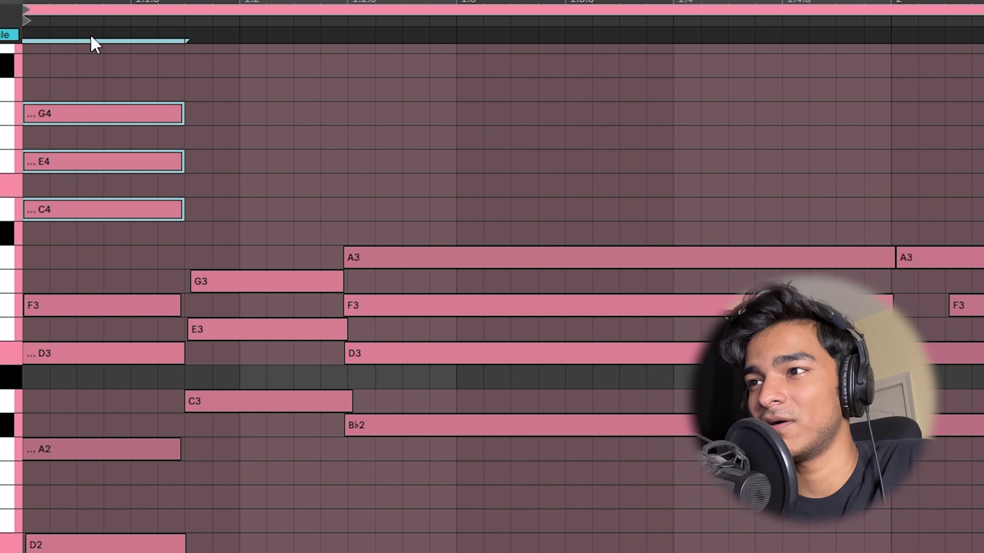
pyautogui.moveTo(90, 3); pyautogui.dragTo(64, 0)
pyautogui.press('Delete')
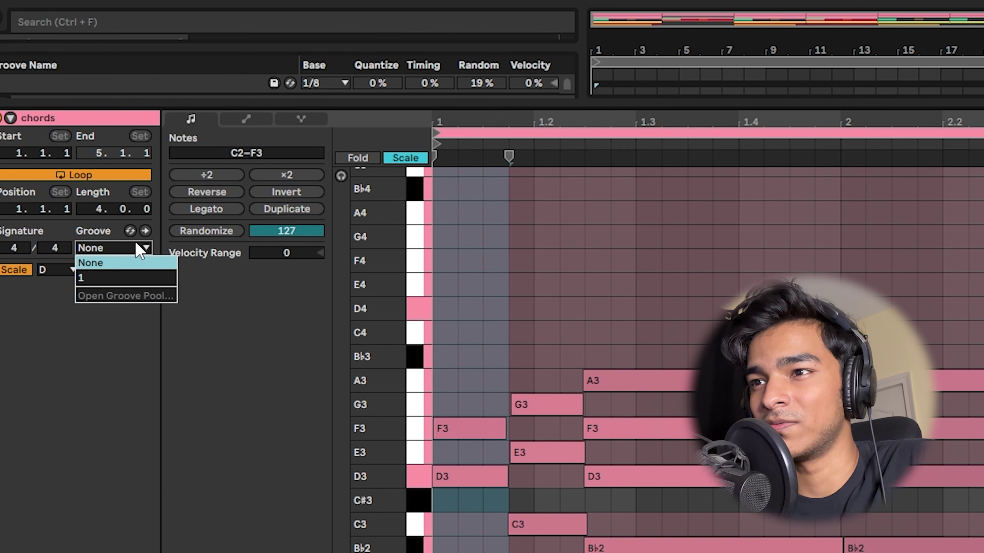
# Leave the chords groove at None, enlarge the detail view and play from mid-clip
pyautogui.click(97, 261)
pyautogui.moveTo(468, 105); pyautogui.dragTo(468, 184)
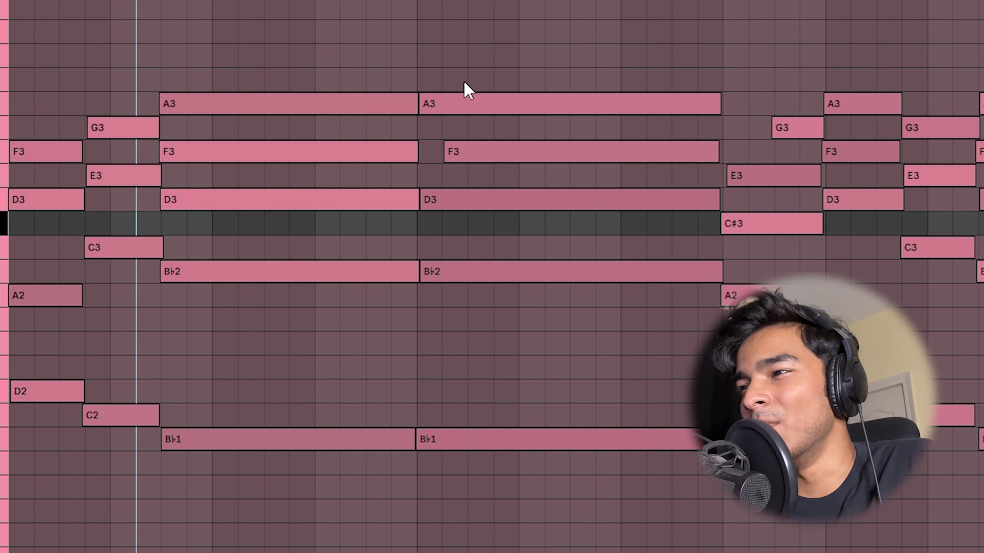
pyautogui.click(165, 44)
pyautogui.press('space')
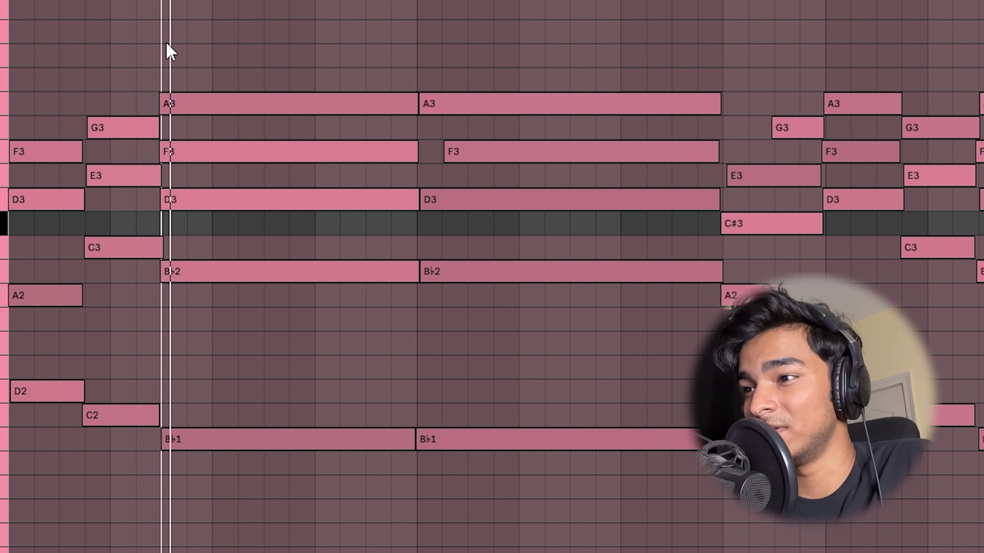
# Jump further into the chords, select the second F3 note and set velocity randomization to 28
pyautogui.click(416, 33)
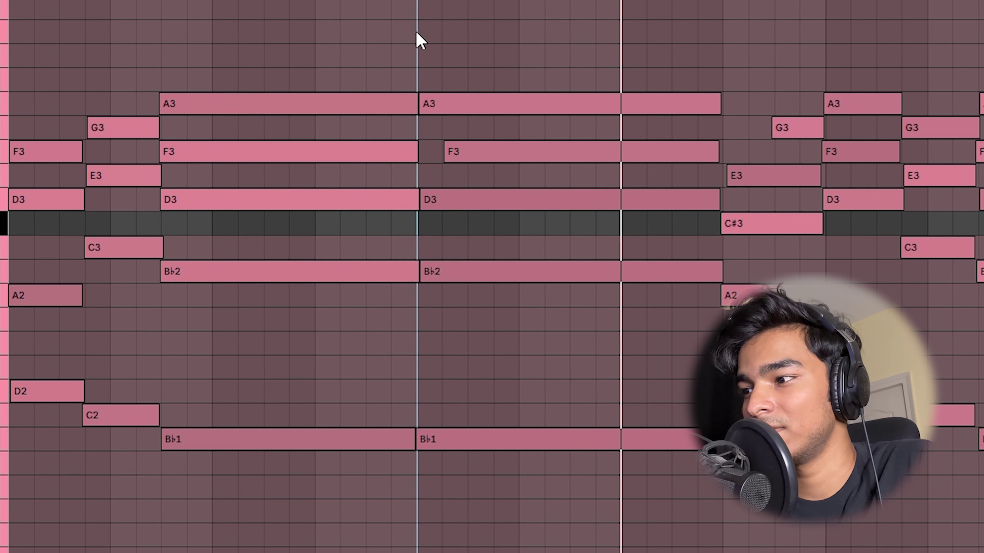
pyautogui.click(474, 158)
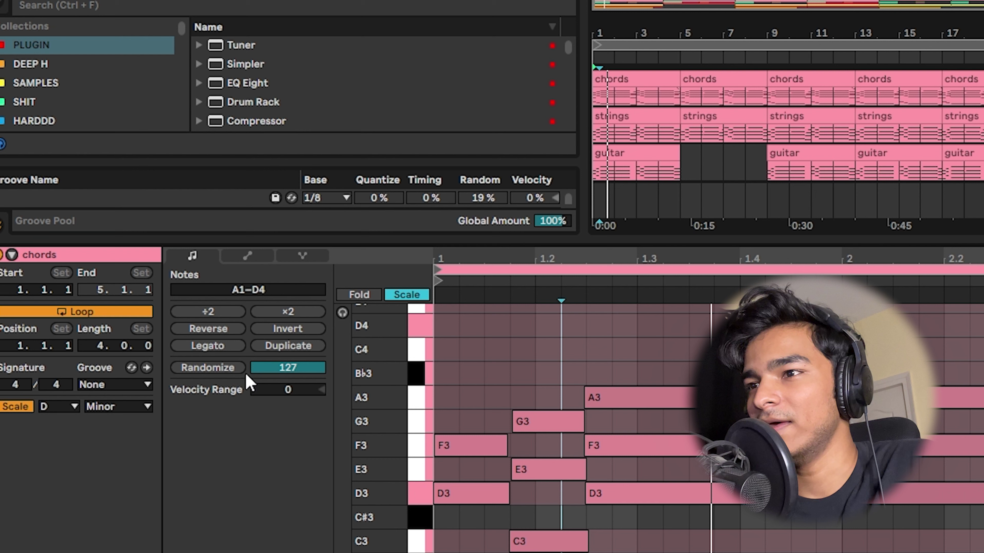
pyautogui.moveTo(263, 374); pyautogui.dragTo(264, 412)
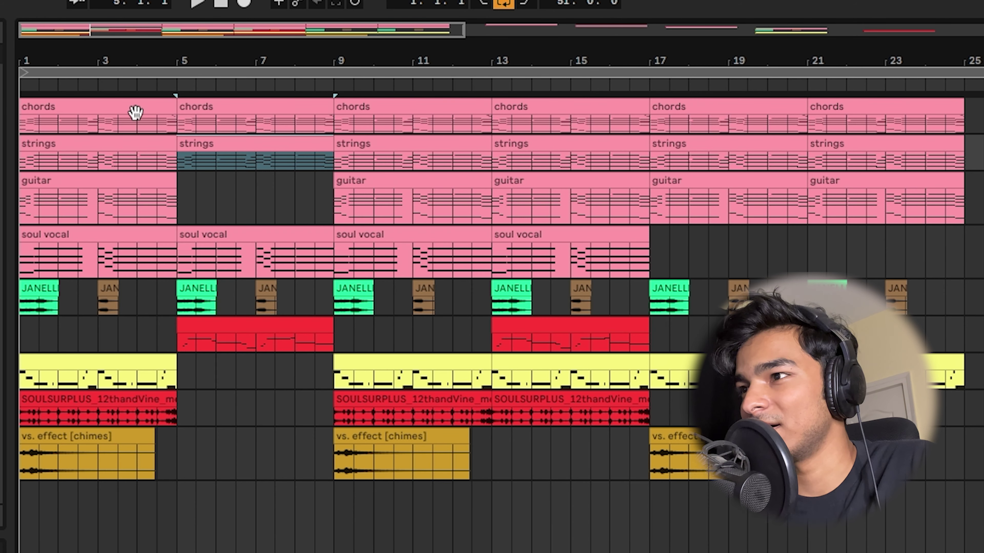
# Zoom the arrangement in on the opening bars and bring up the guitar's Kontakt window
pyautogui.hotkey('ctrl', 'a')
pyautogui.moveTo(157, 48); pyautogui.dragTo(159, 53)
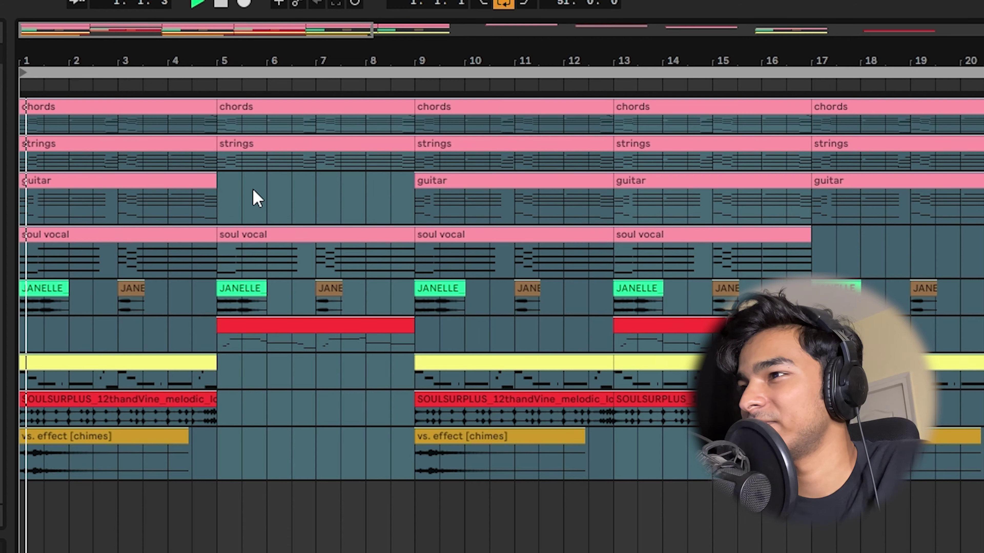
pyautogui.hotkey('ctrl', 'a')
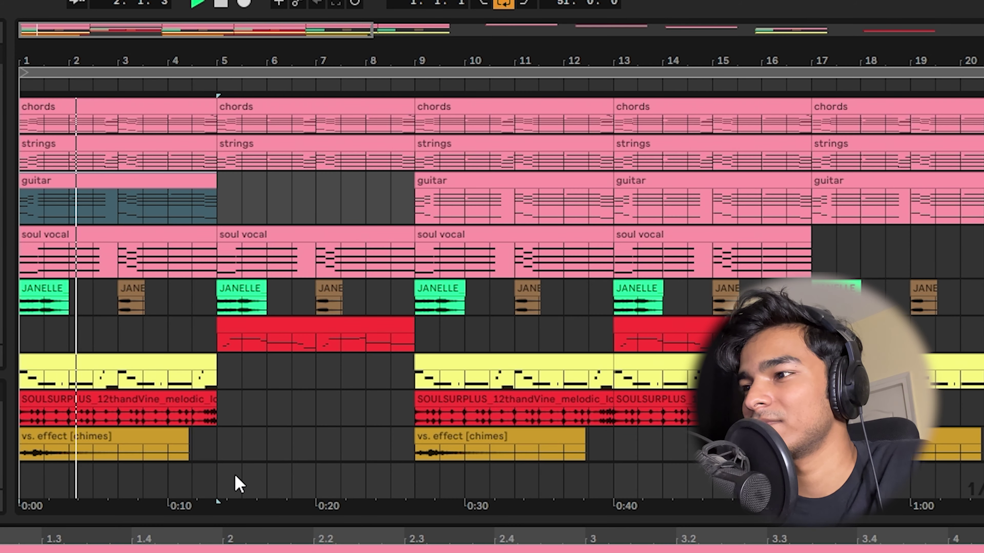
pyautogui.moveTo(242, 518); pyautogui.dragTo(144, 449)
pyautogui.hotkey('shift', 'Tab')
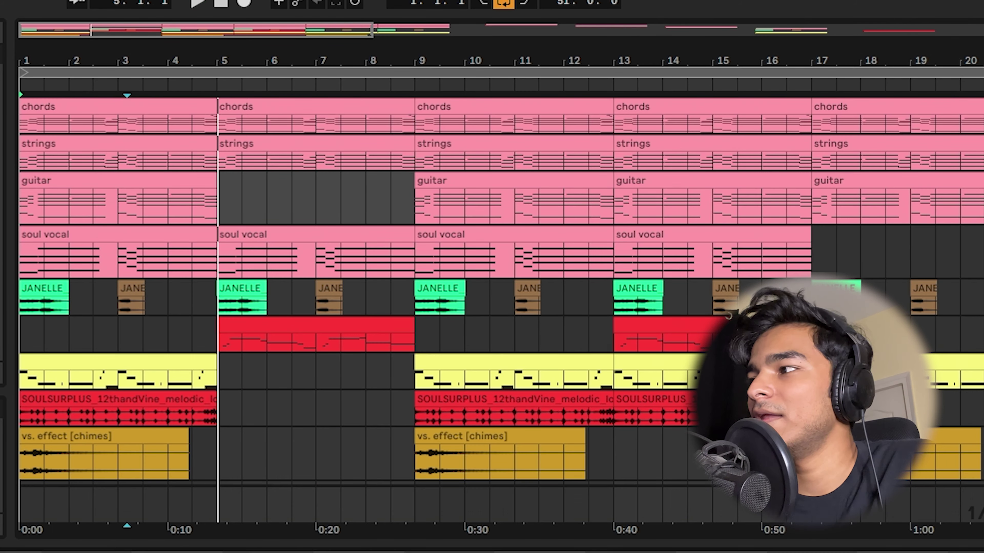
pyautogui.press('space')
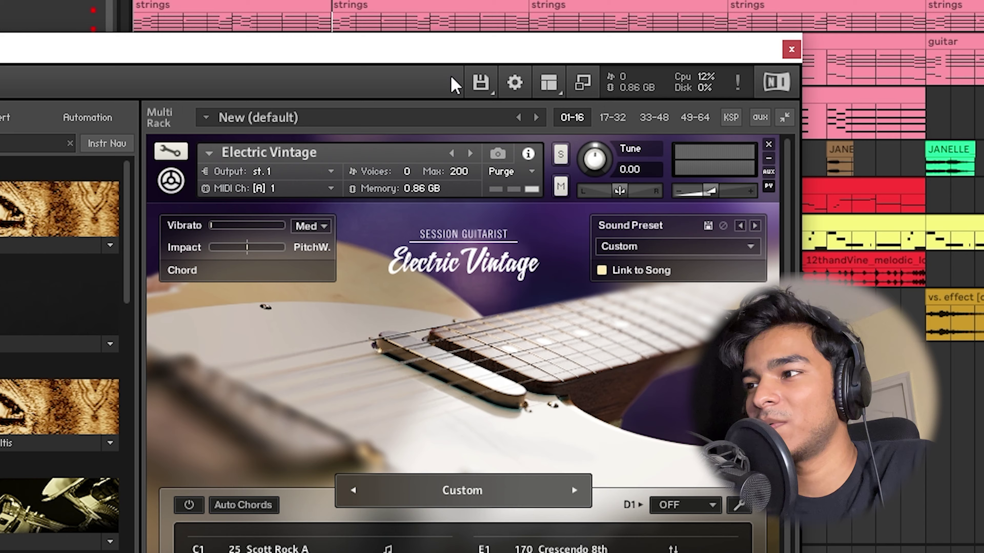
# Assign 99 Classic RnB C to the D1 pattern slot, leave its voicing off and close Kontakt
pyautogui.moveTo(465, 59); pyautogui.dragTo(499, 0)
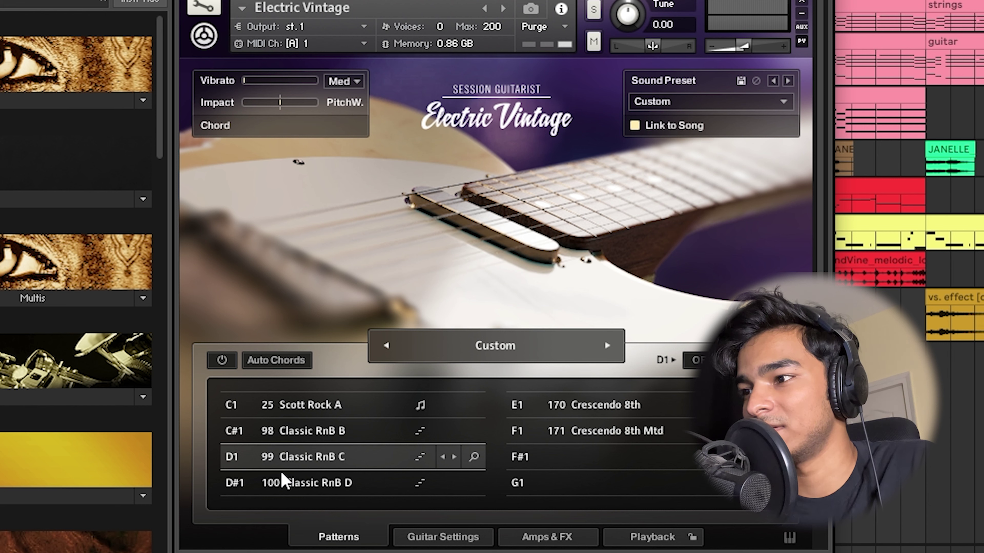
pyautogui.click(399, 464)
pyautogui.click(309, 448)
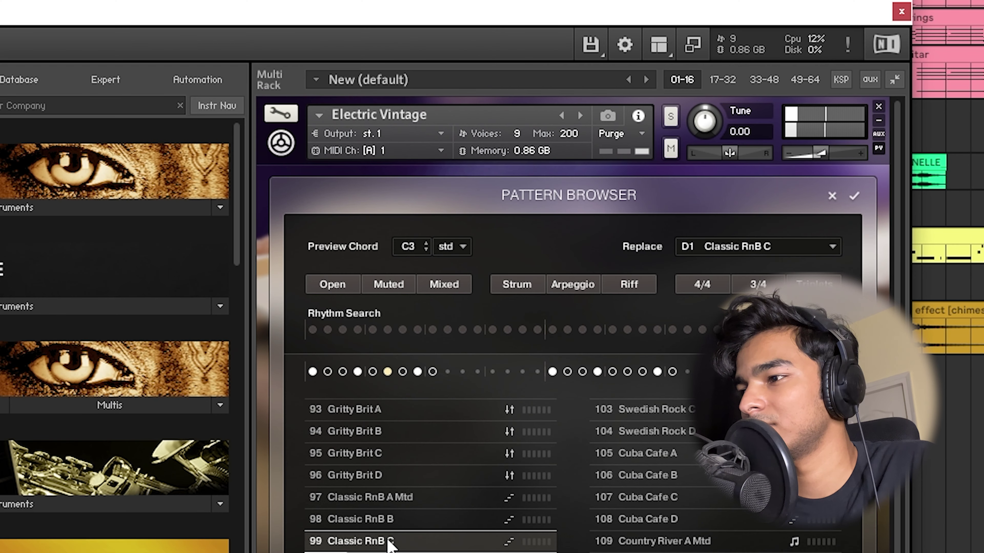
pyautogui.doubleClick(389, 541)
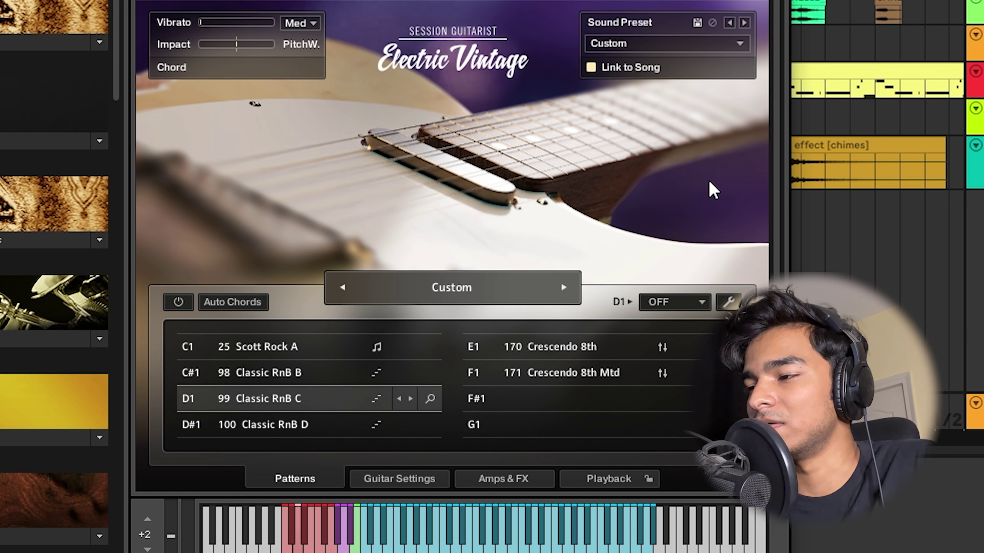
pyautogui.click(672, 304)
pyautogui.click(655, 446)
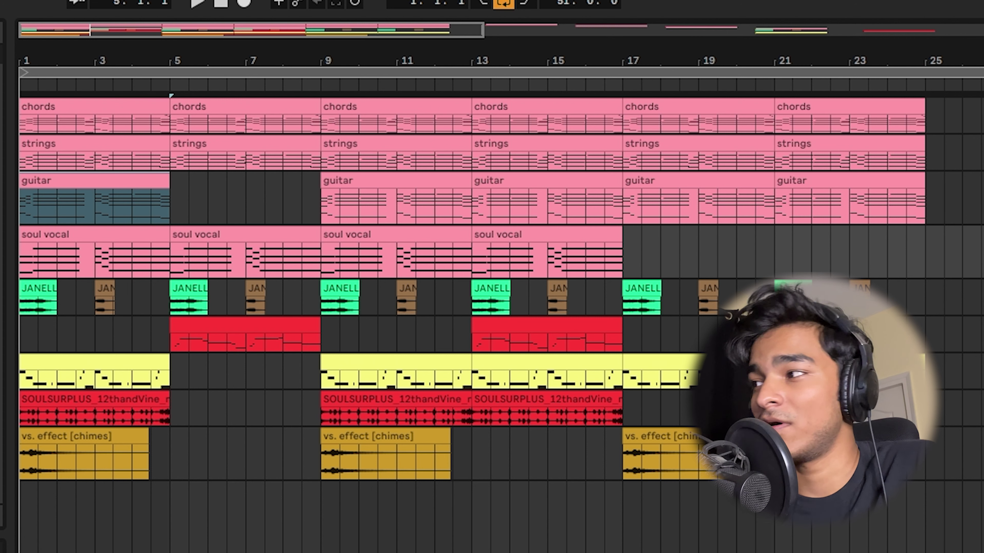
pyautogui.press('+')
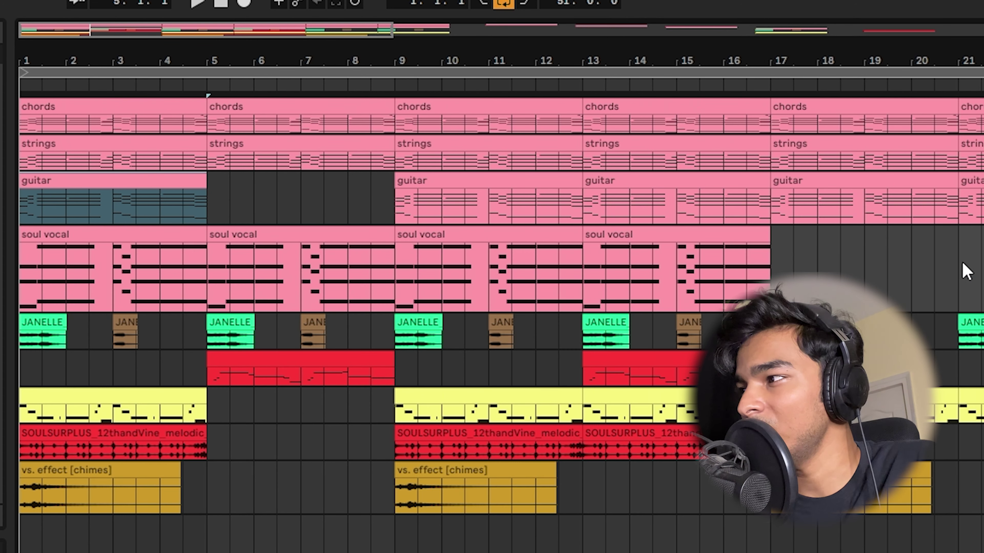
pyautogui.click(46, 235)
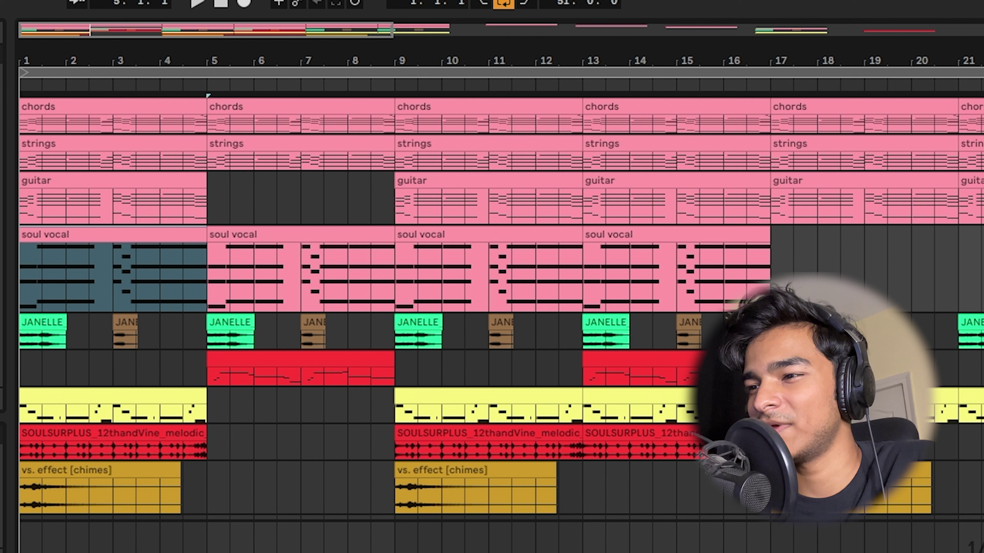
pyautogui.press('space')
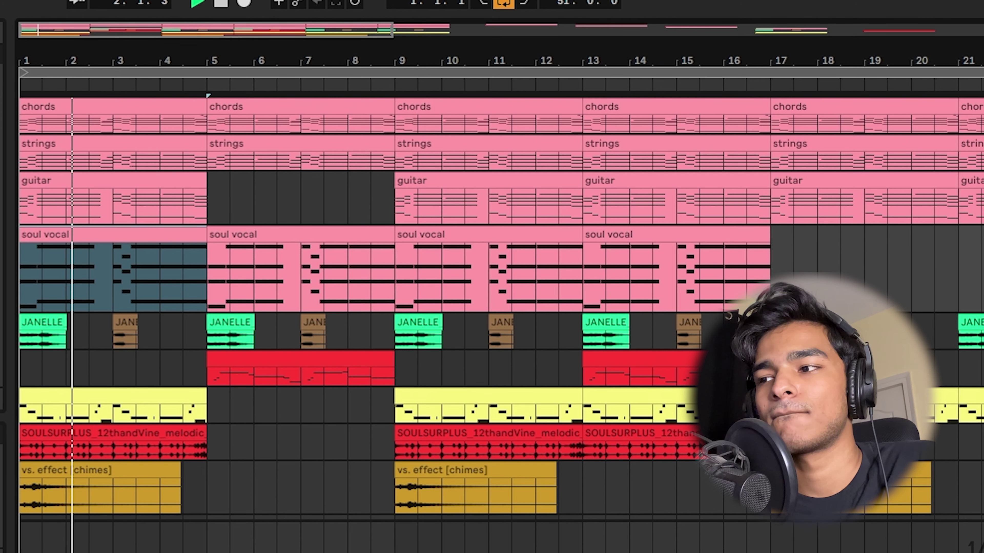
pyautogui.press('space')
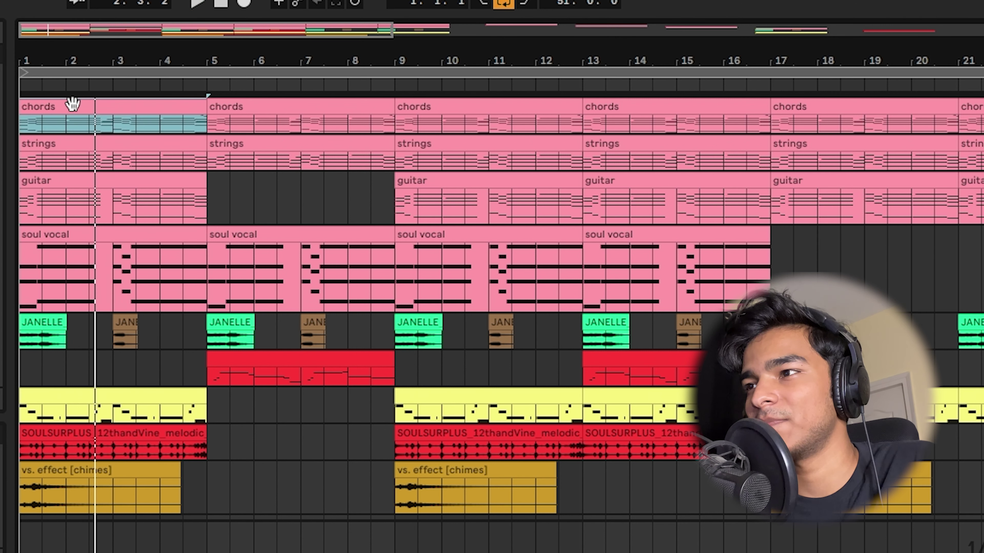
pyautogui.click(147, 238)
pyautogui.rightClick(92, 283)
pyautogui.press('Escape')
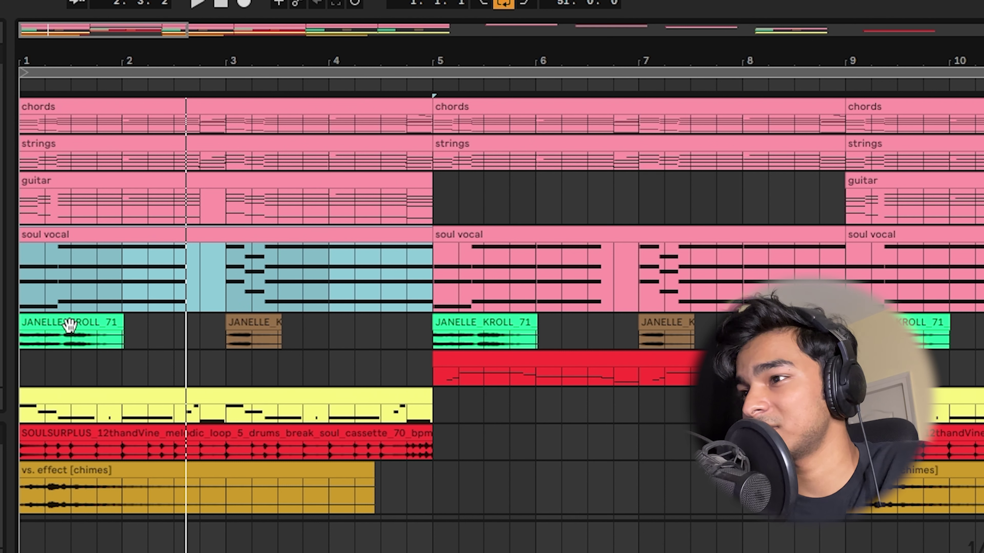
pyautogui.click(81, 322)
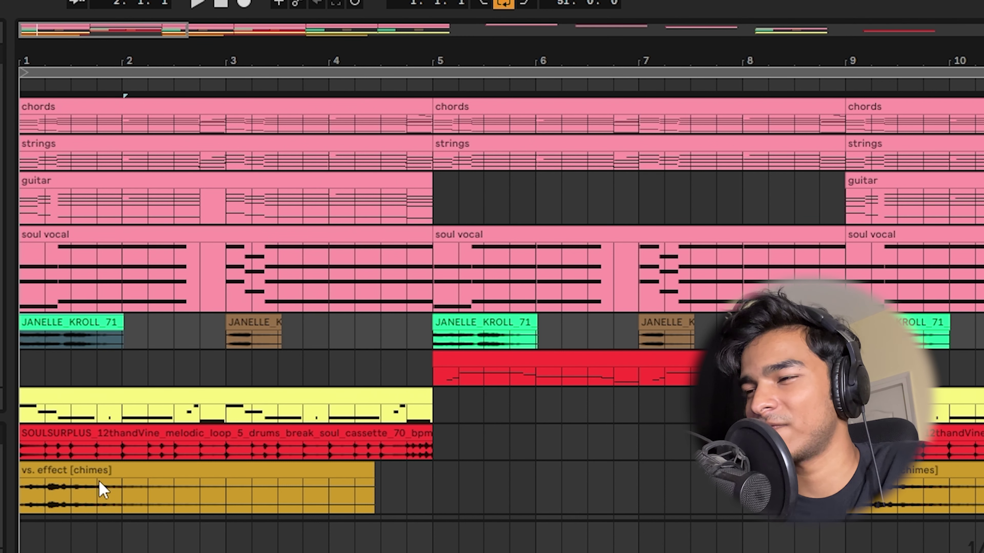
pyautogui.press('space')
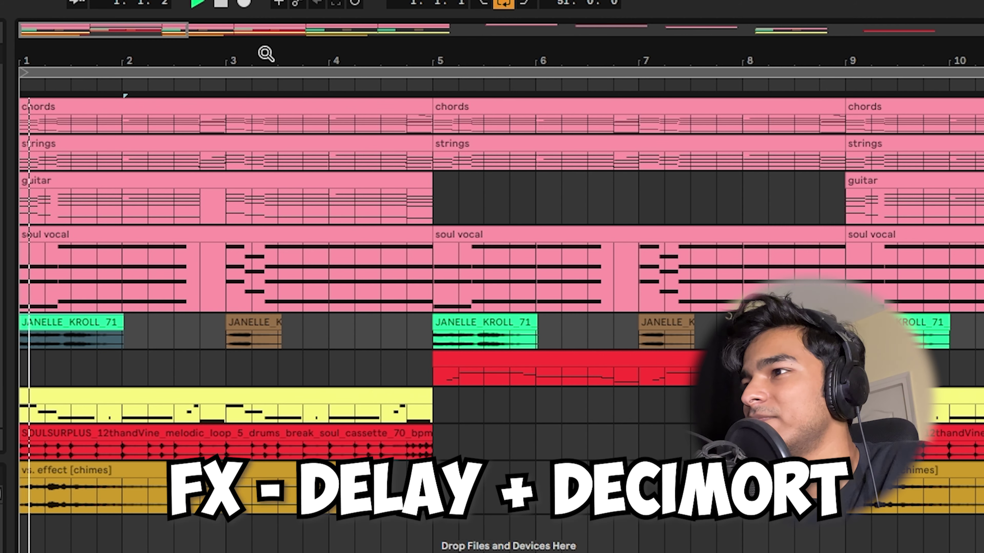
pyautogui.moveTo(263, 49); pyautogui.dragTo(264, 37)
pyautogui.moveTo(122, 54); pyautogui.dragTo(122, 42)
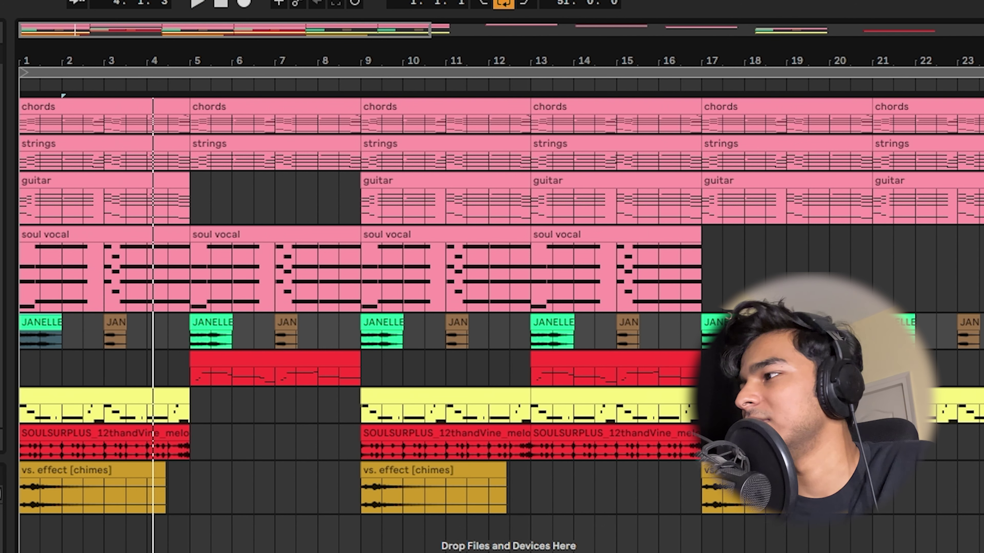
pyautogui.click(152, 391)
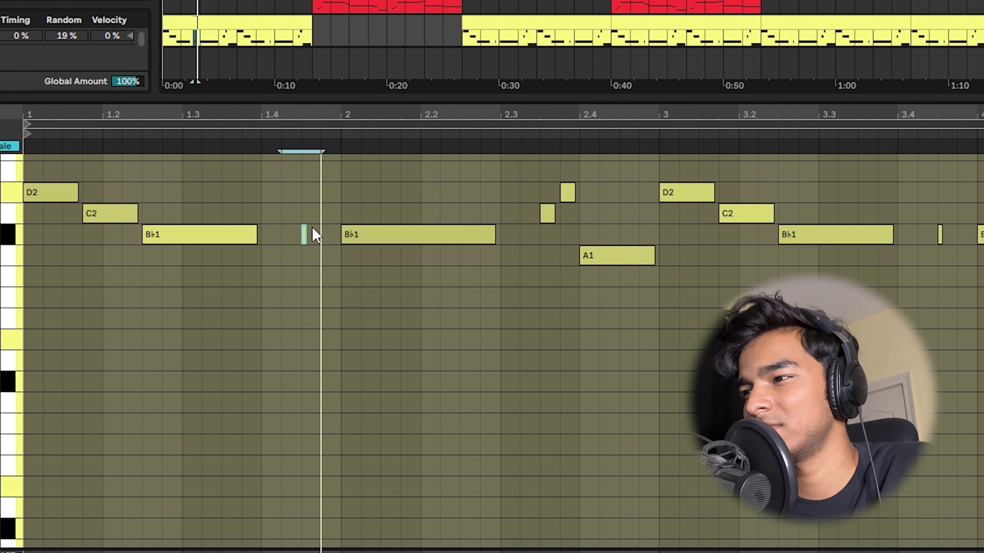
pyautogui.moveTo(543, 177); pyautogui.dragTo(569, 213)
pyautogui.scroll(3, 530, 247)
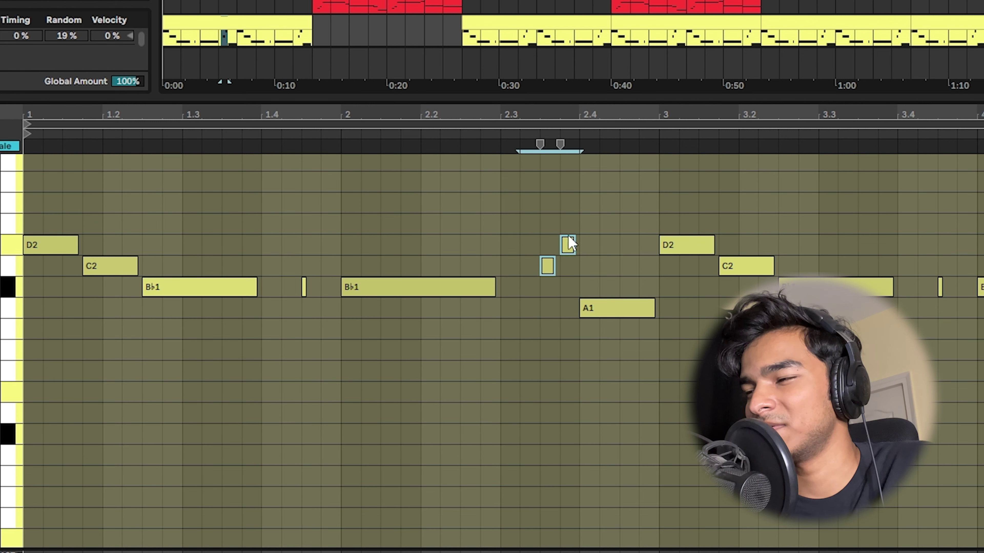
pyautogui.click(32, 206)
pyautogui.press('space')
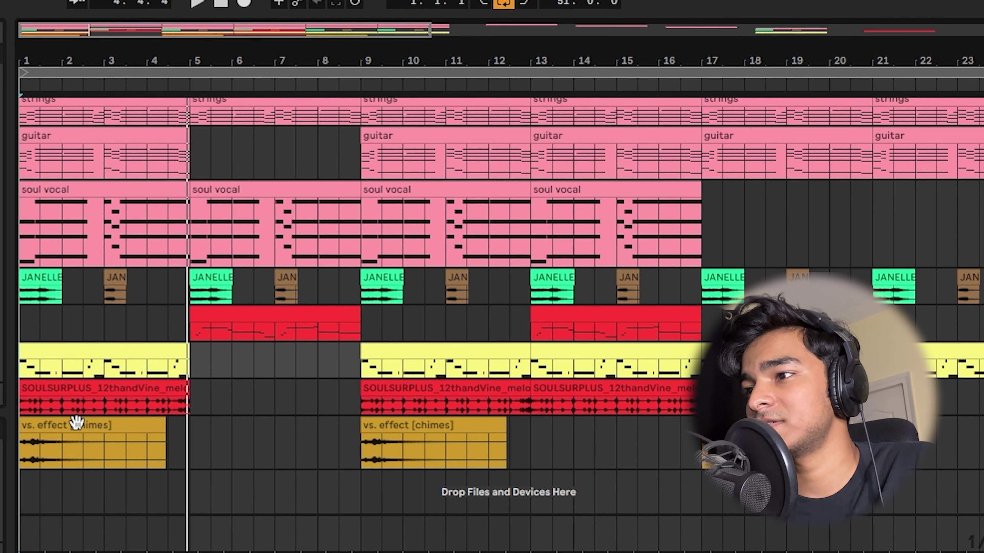
pyautogui.scroll(5, 47, 405)
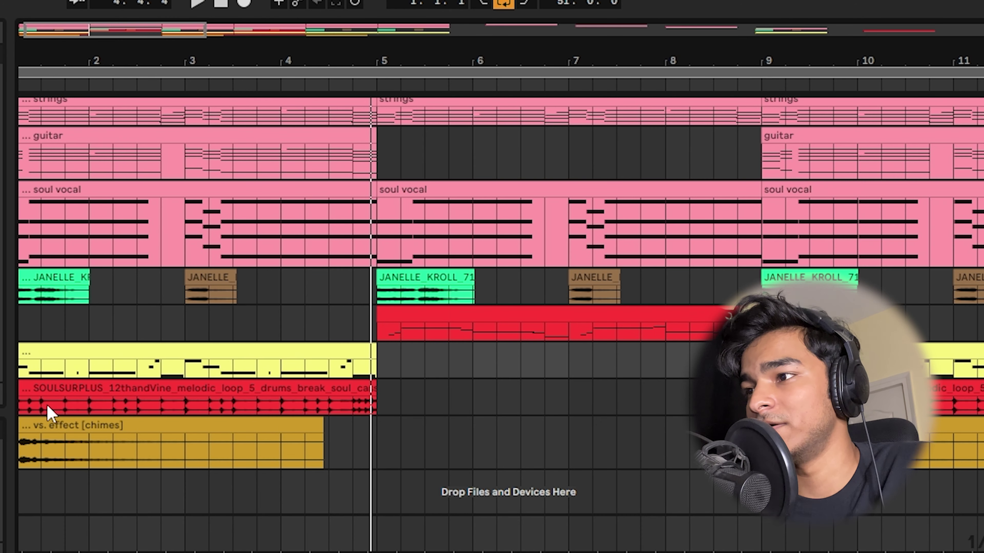
pyautogui.moveTo(252, 54); pyautogui.dragTo(237, 54)
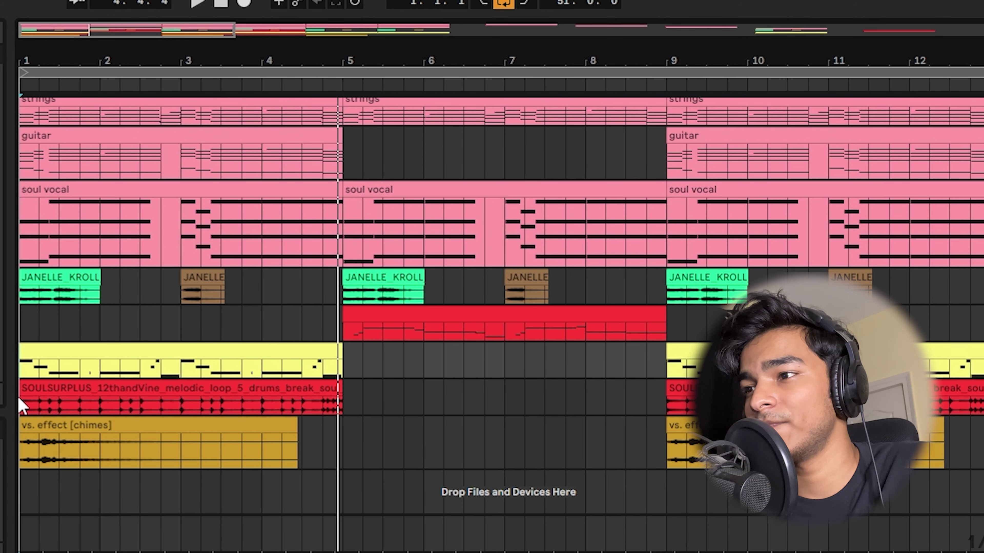
pyautogui.scroll(2, 22, 405)
pyautogui.click(126, 436)
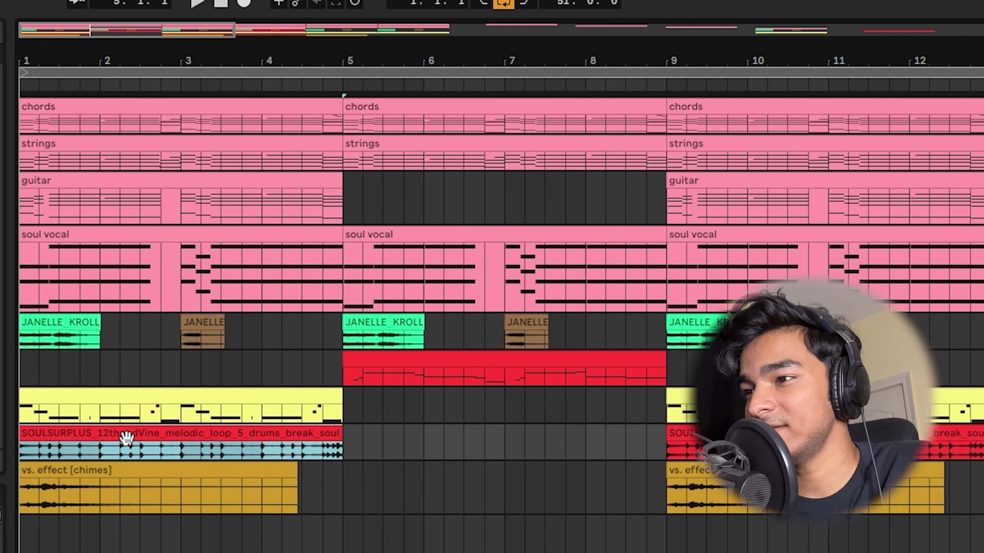
pyautogui.press('space')
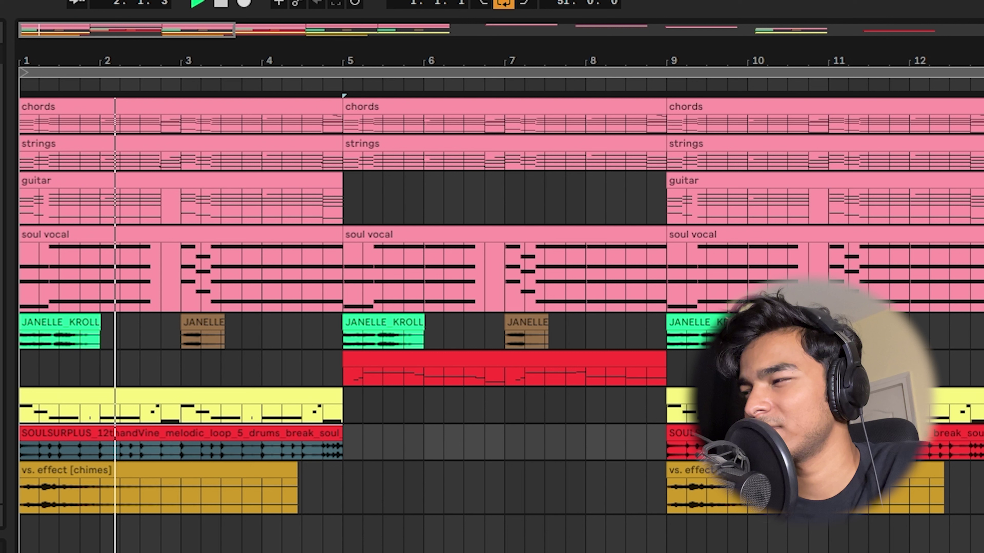
pyautogui.press('space')
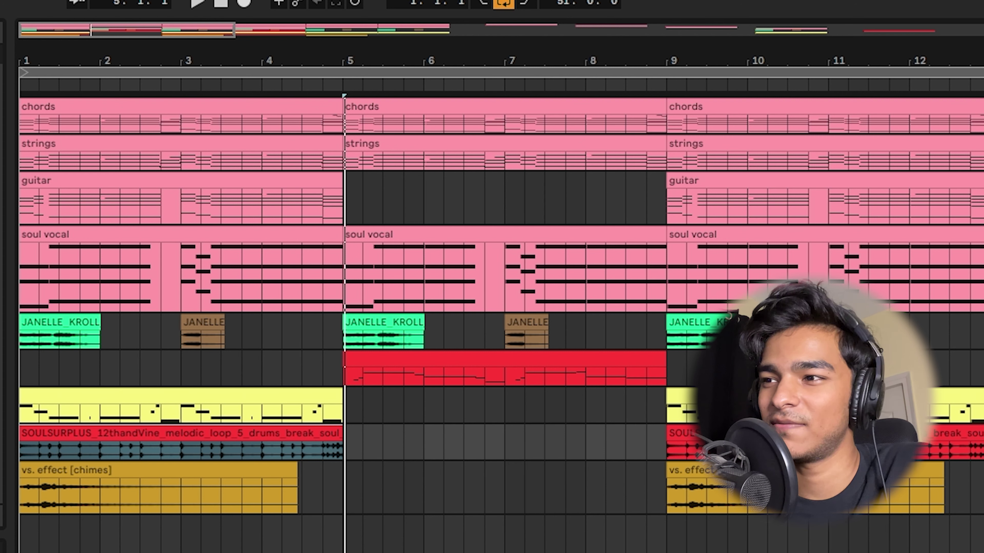
# Play the song from bar 1 and zoom out to show bars 1 through about 49
pyautogui.press('space')
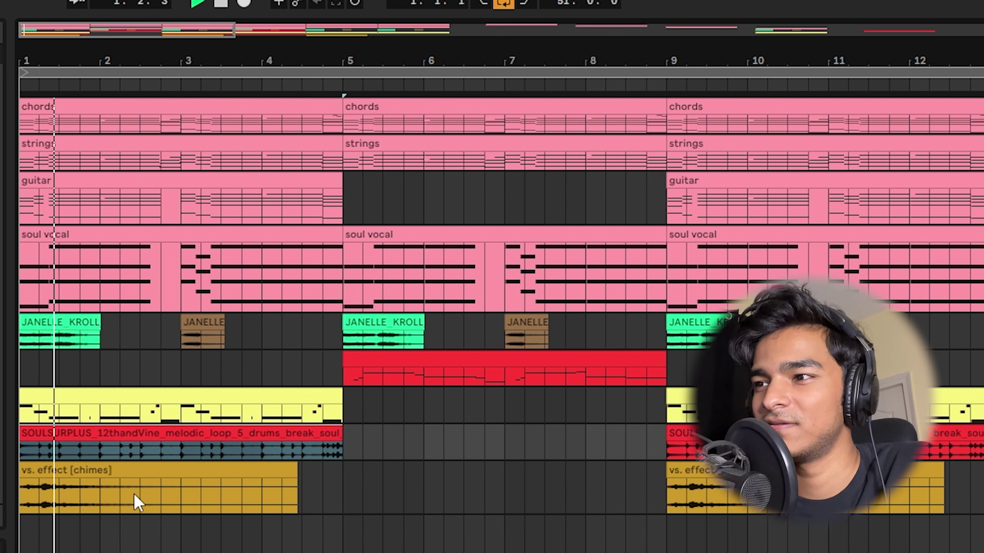
pyautogui.press('-')
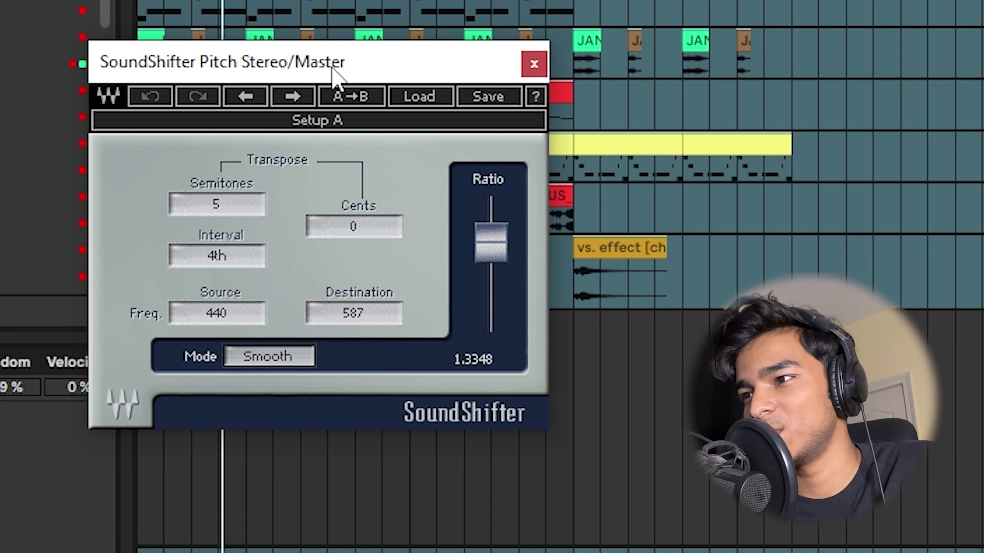
pyautogui.moveTo(332, 68); pyautogui.dragTo(383, 56)
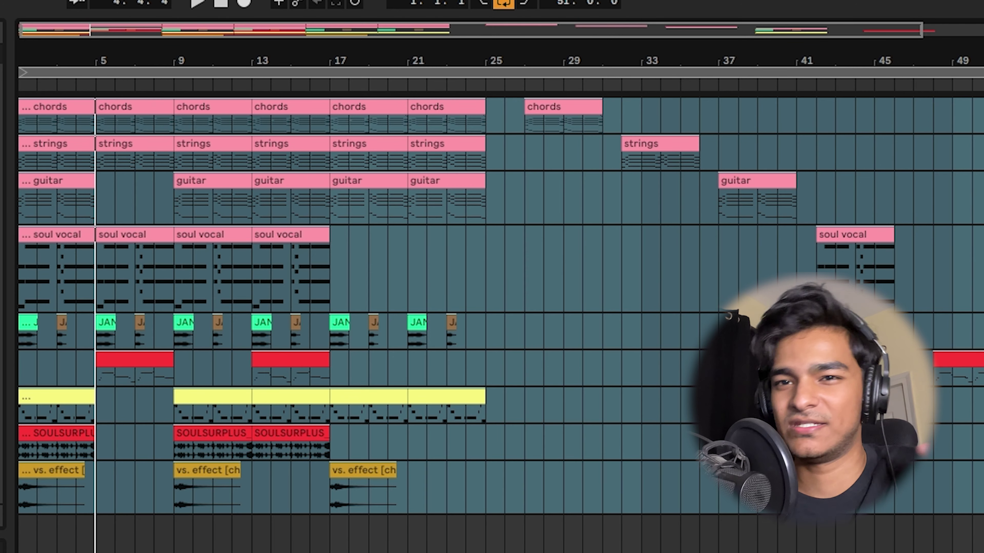
pyautogui.press('-')
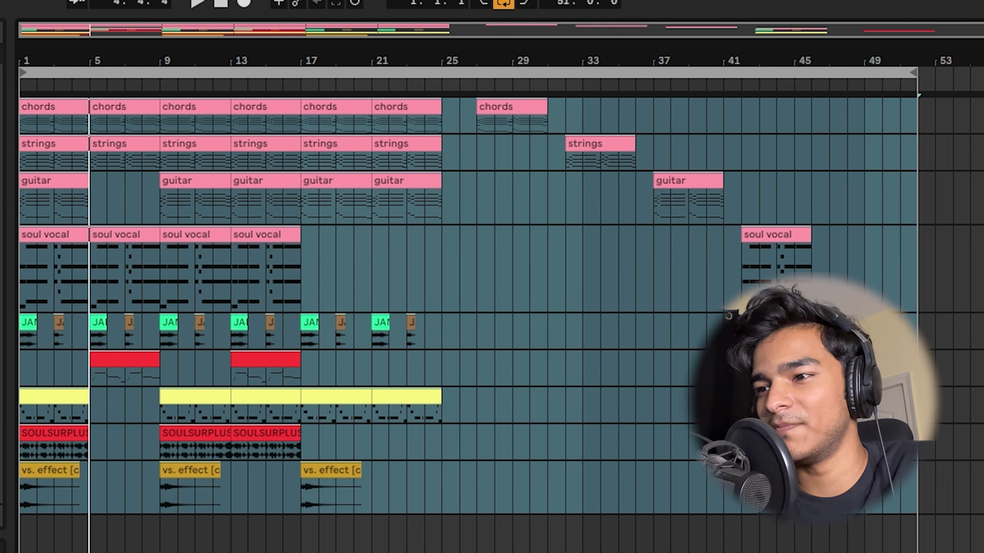